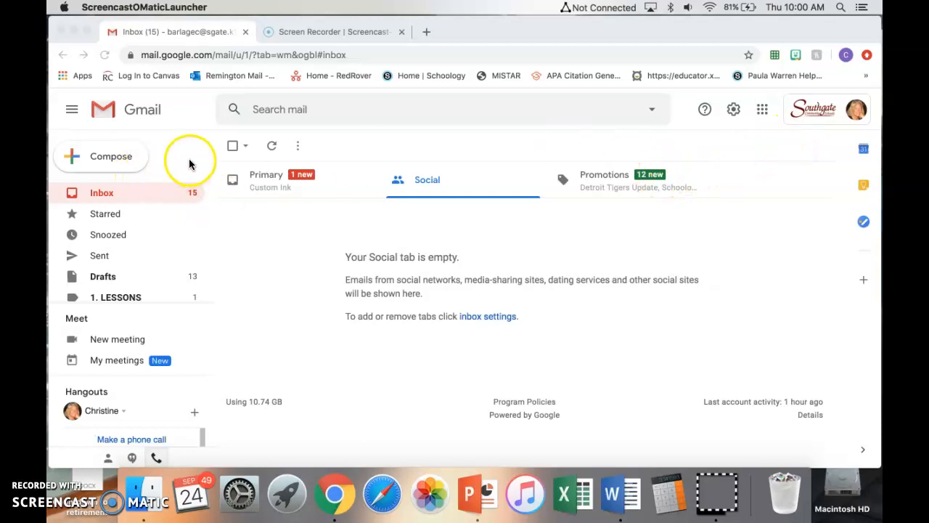
- Start a new email message and add the main recipient's school address in the To field
{"action": "left_click", "coordinate": [106, 158]}
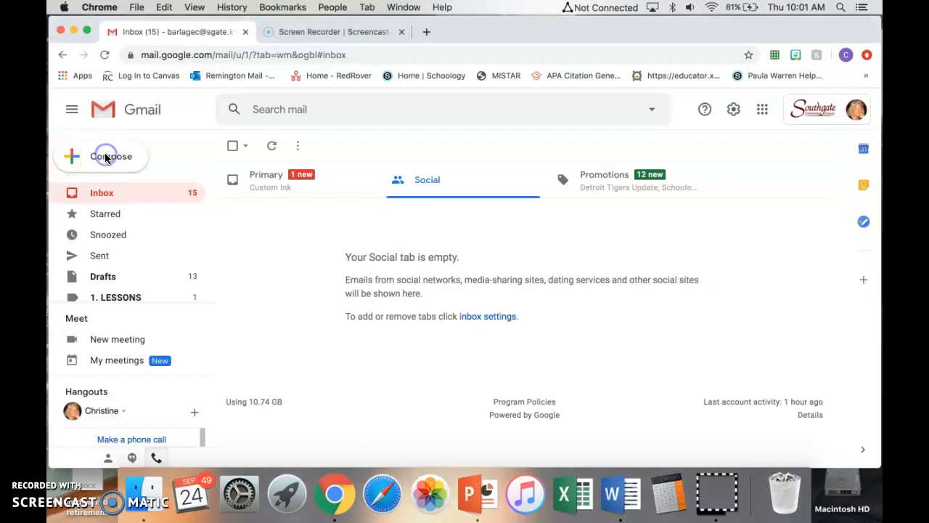
{"action": "left_click", "coordinate": [106, 158]}
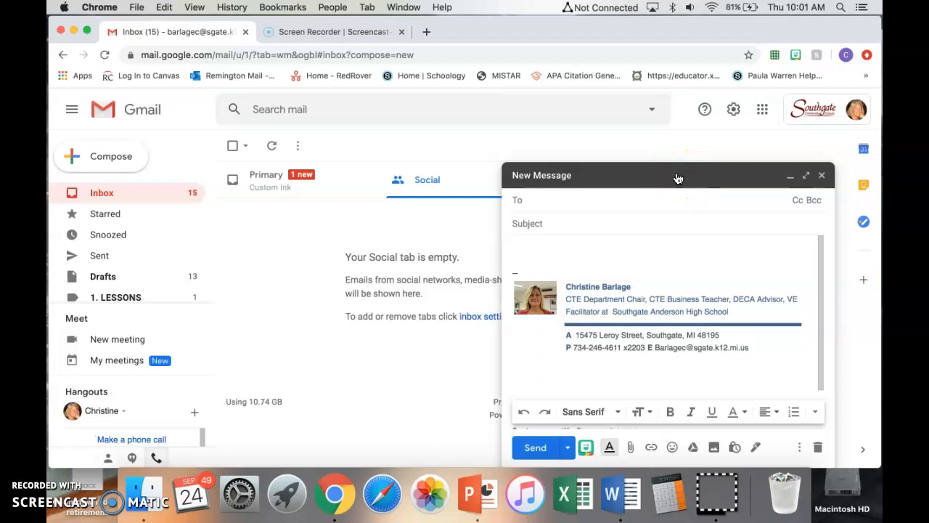
{"action": "left_click", "coordinate": [569, 202]}
{"action": "left_click", "coordinate": [568, 201]}
{"action": "type", "text": "mck"}
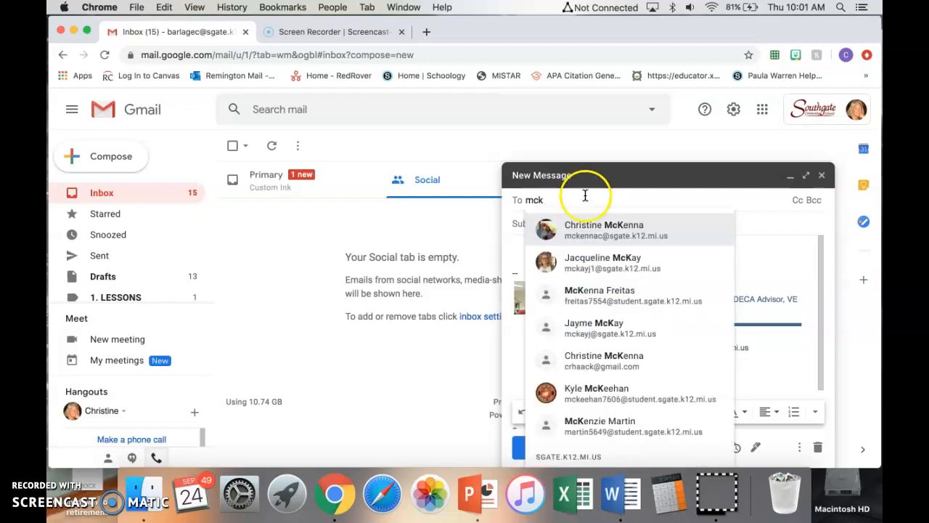
{"action": "left_click", "coordinate": [587, 235]}
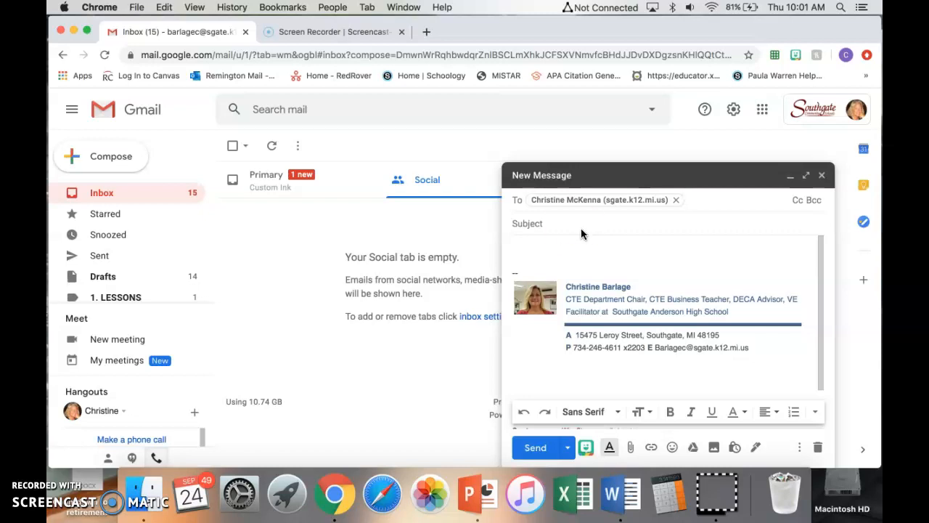
- Add a Cc line to the message and enter the second staff member's school address as the copy recipient
{"action": "left_click", "coordinate": [691, 225]}
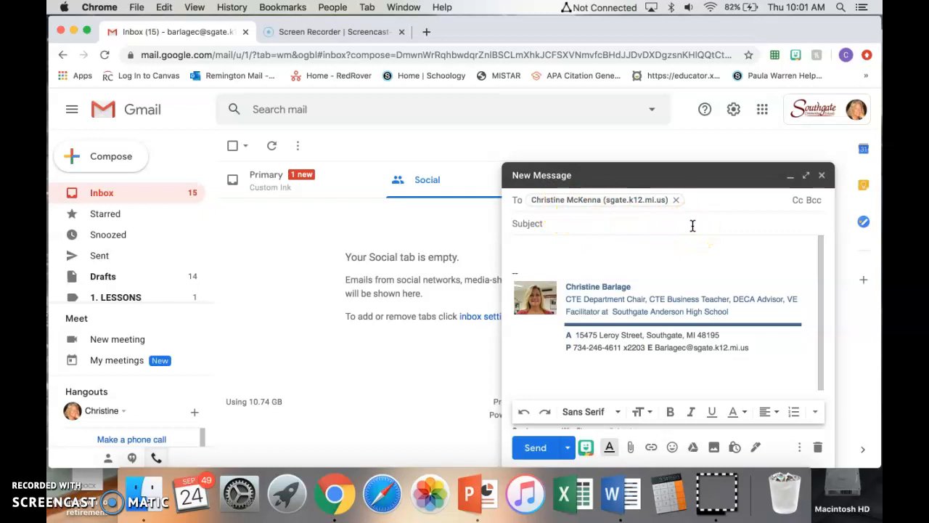
{"action": "left_click", "coordinate": [711, 201]}
{"action": "left_click", "coordinate": [735, 202]}
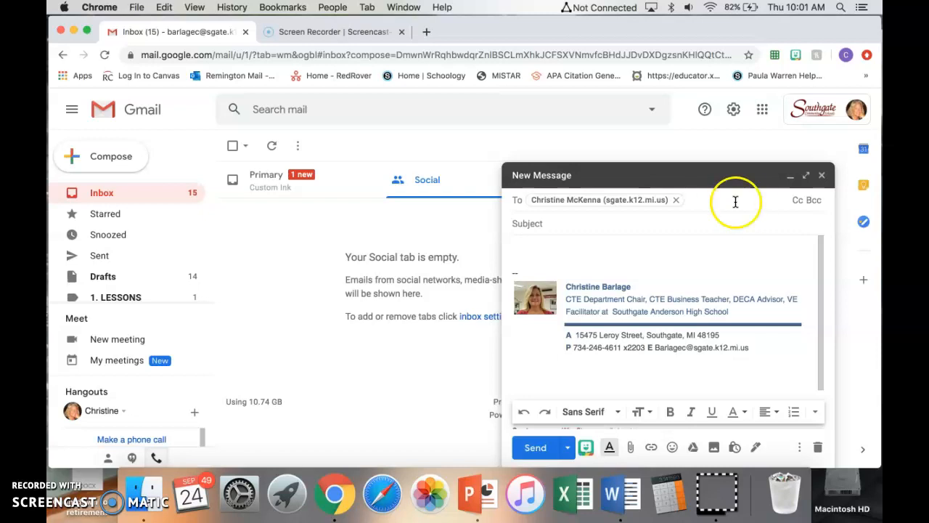
{"action": "left_click", "coordinate": [796, 208]}
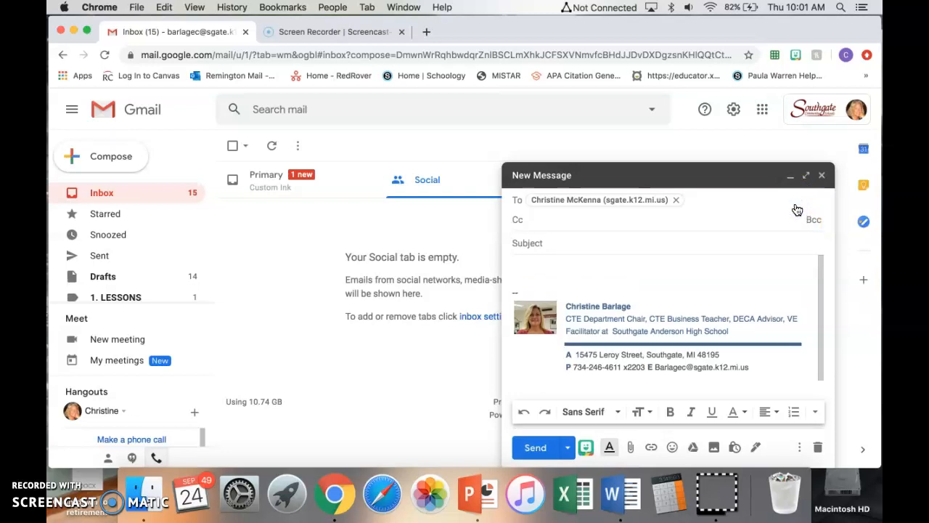
{"action": "left_click", "coordinate": [536, 218]}
{"action": "type", "text": "plo"}
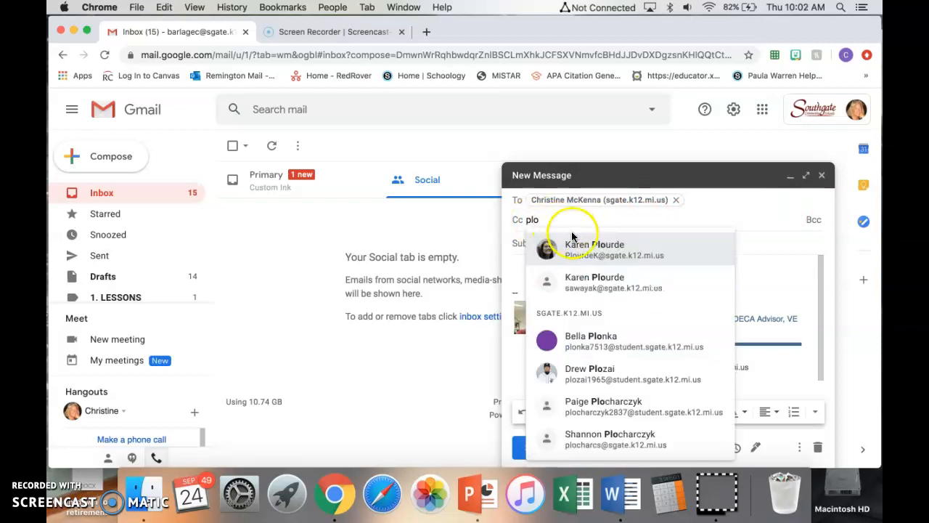
{"action": "left_click", "coordinate": [599, 252]}
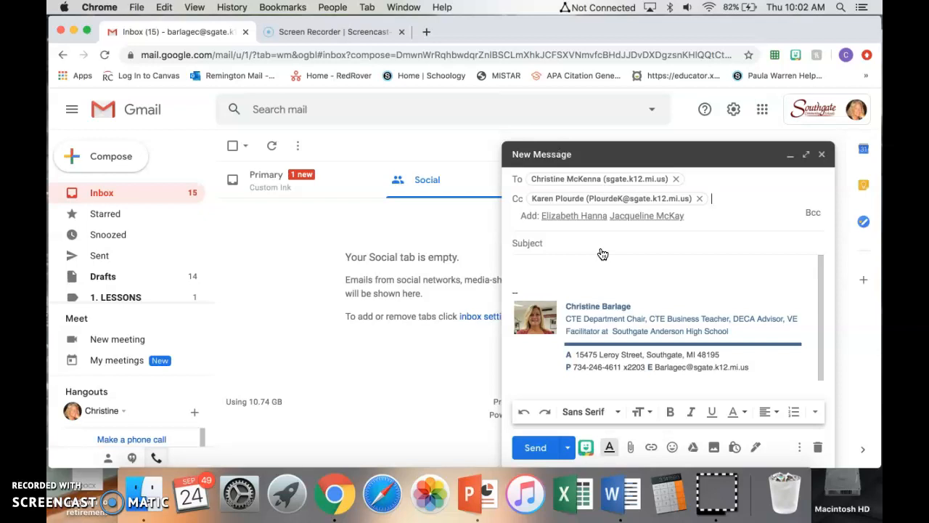
- Add a Bcc line to the message and enter the sender's own school address as the blind-copy recipient
{"action": "left_click", "coordinate": [589, 226]}
{"action": "left_click", "coordinate": [648, 229]}
{"action": "left_click", "coordinate": [813, 213]}
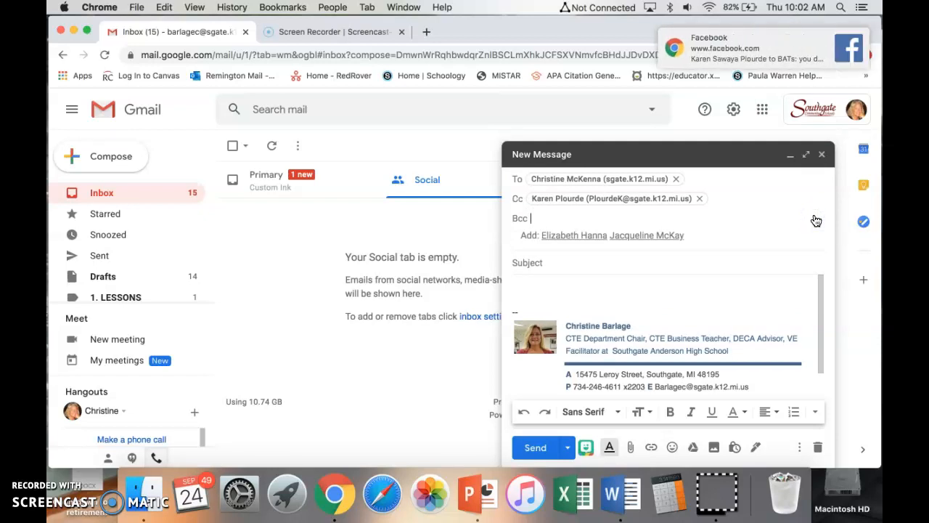
{"action": "type", "text": "barl"}
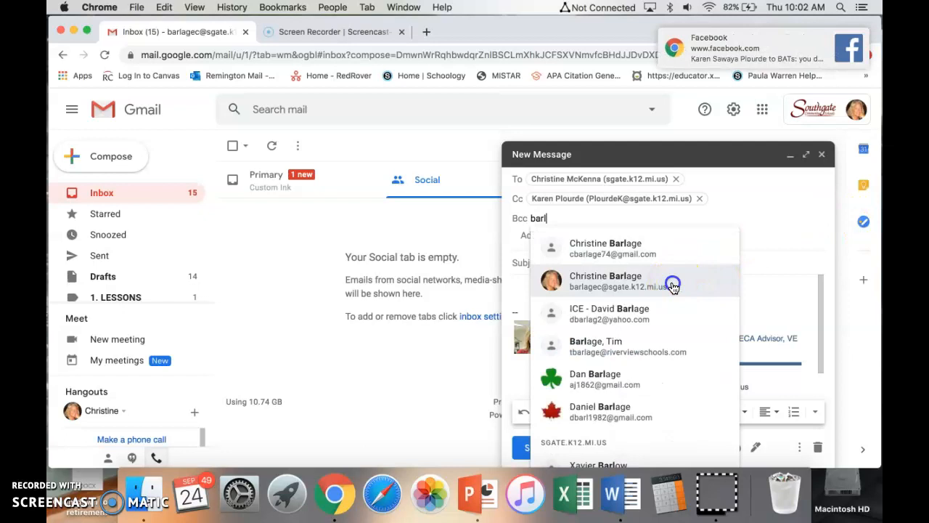
{"action": "left_click", "coordinate": [672, 286]}
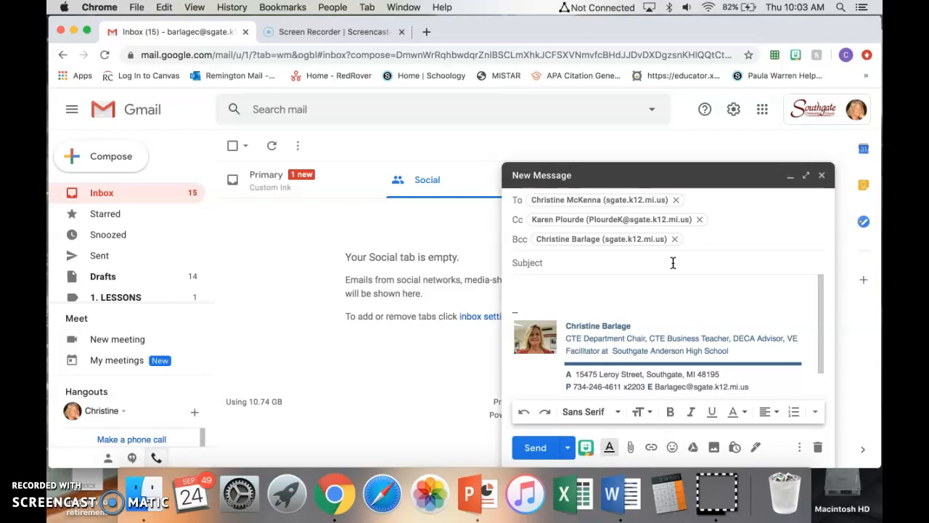
{"action": "left_click", "coordinate": [691, 268]}
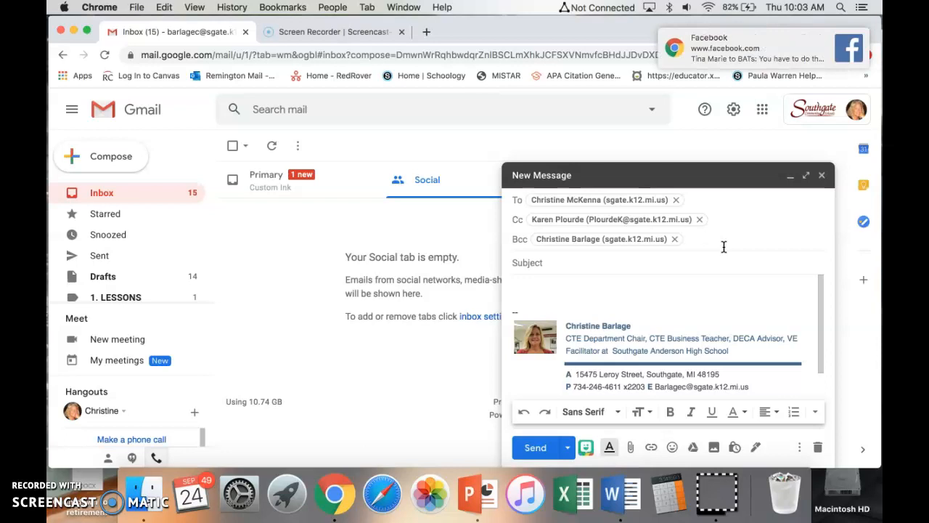
{"action": "left_click", "coordinate": [682, 244]}
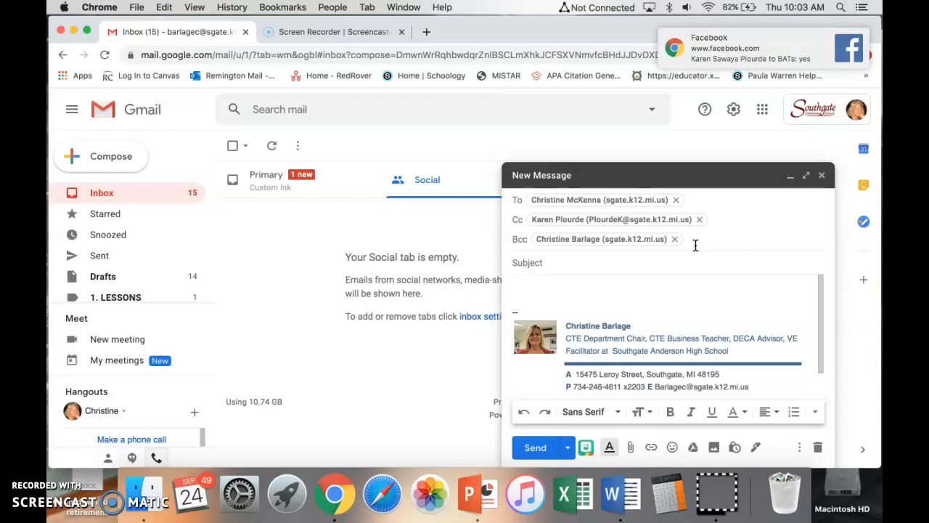
- Enter "Important - test document" as the message subject
{"action": "left_click", "coordinate": [568, 262]}
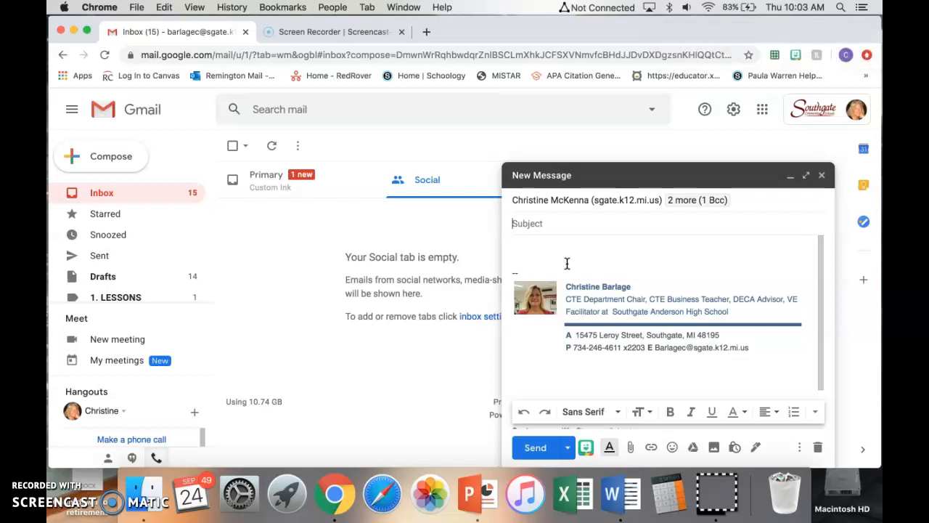
{"action": "type", "text": "Impro"}
{"action": "key", "text": "BackSpace"}
{"action": "key", "text": "BackSpace"}
{"action": "key", "text": "BackSpace"}
{"action": "key", "text": "BackSpace"}
{"action": "type", "text": "portant - test attaching a document"}
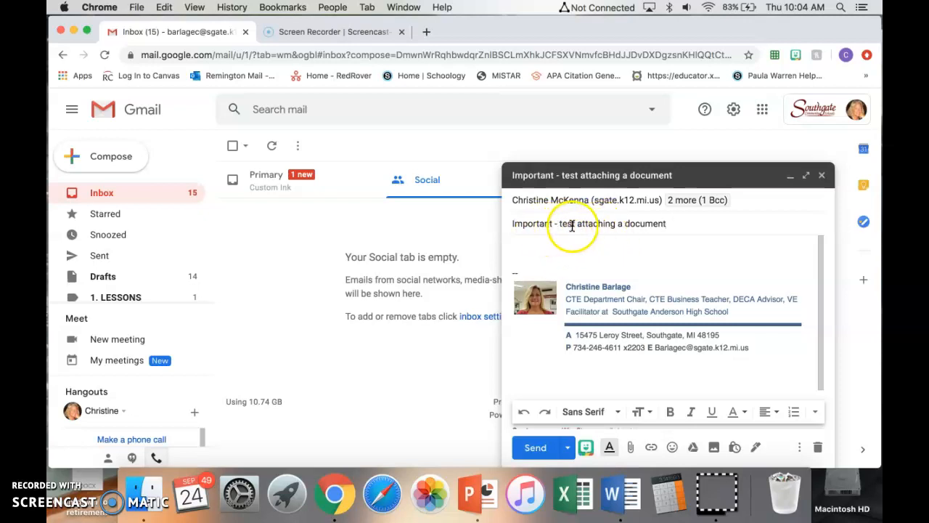
{"action": "left_click_drag", "start_coordinate": [622, 223], "coordinate": [579, 223]}
{"action": "key", "text": "BackSpace"}
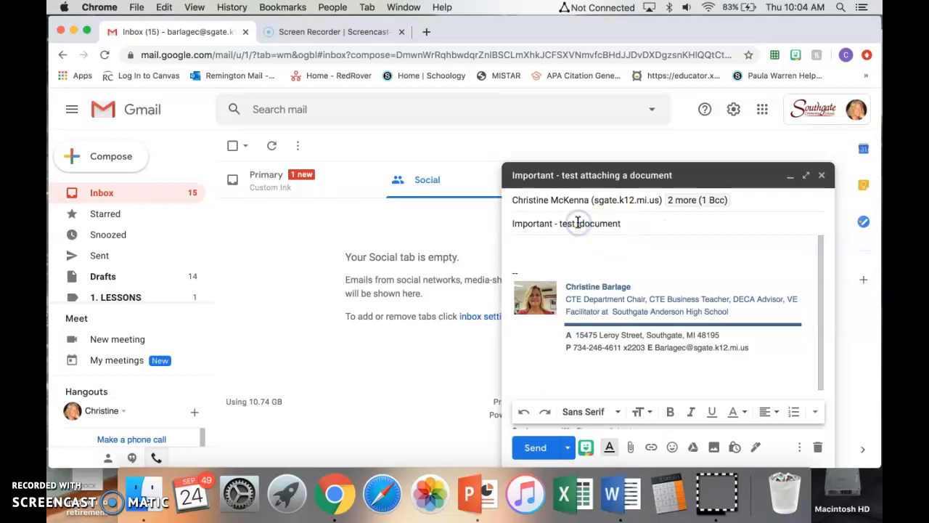
- Write "Learning how to attach a document. See the attached document." in the message body above the signature
{"action": "left_click", "coordinate": [544, 247]}
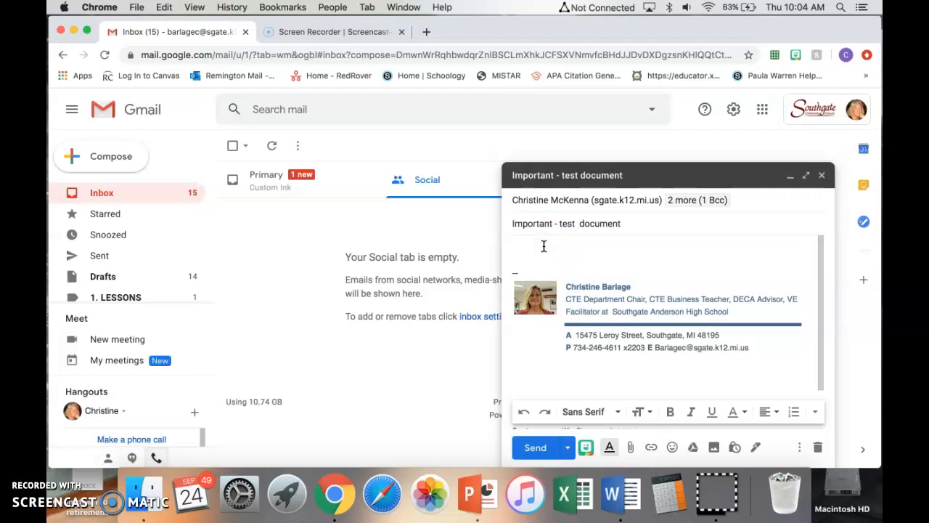
{"action": "type", "text": "Learning hoe"}
{"action": "type", "text": " to attach a document. "}
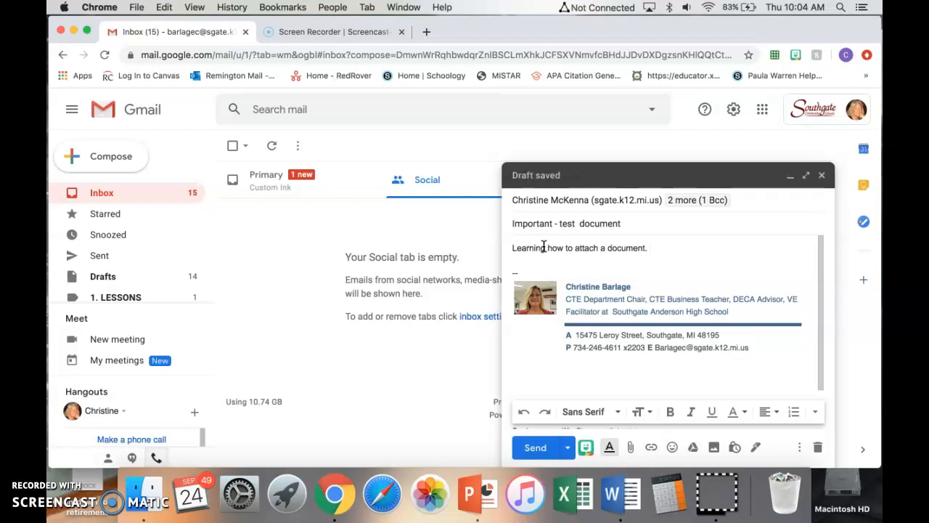
{"action": "type", "text": "See the attached d"}
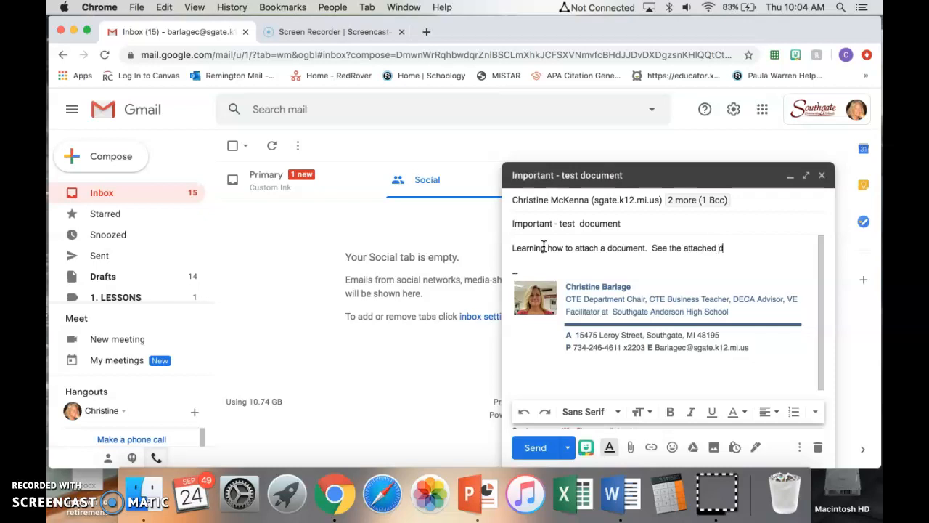
{"action": "type", "text": "ocument."}
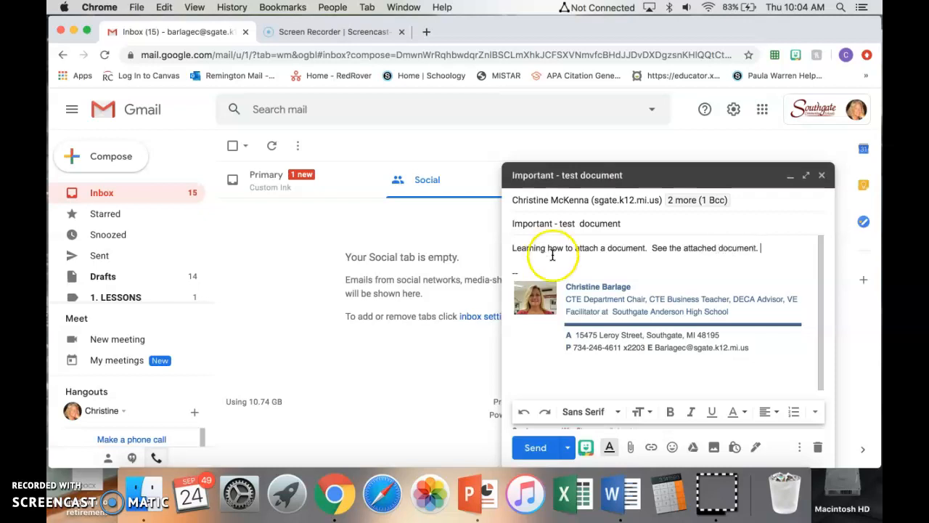
- Make the sentence "See the attached document." in the message body bold
{"action": "left_click", "coordinate": [677, 421]}
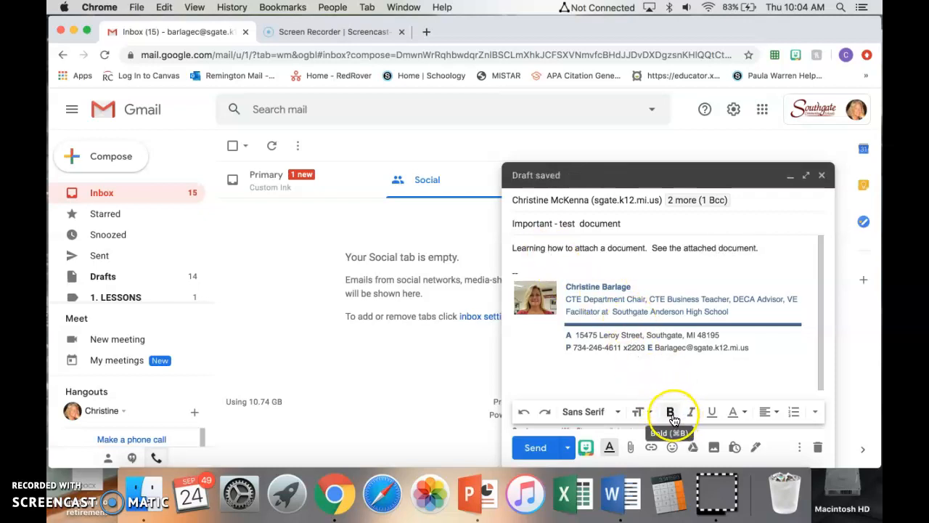
{"action": "left_click", "coordinate": [764, 247]}
{"action": "left_click_drag", "start_coordinate": [763, 247], "coordinate": [651, 247]}
{"action": "left_click", "coordinate": [670, 411]}
{"action": "left_click", "coordinate": [742, 277]}
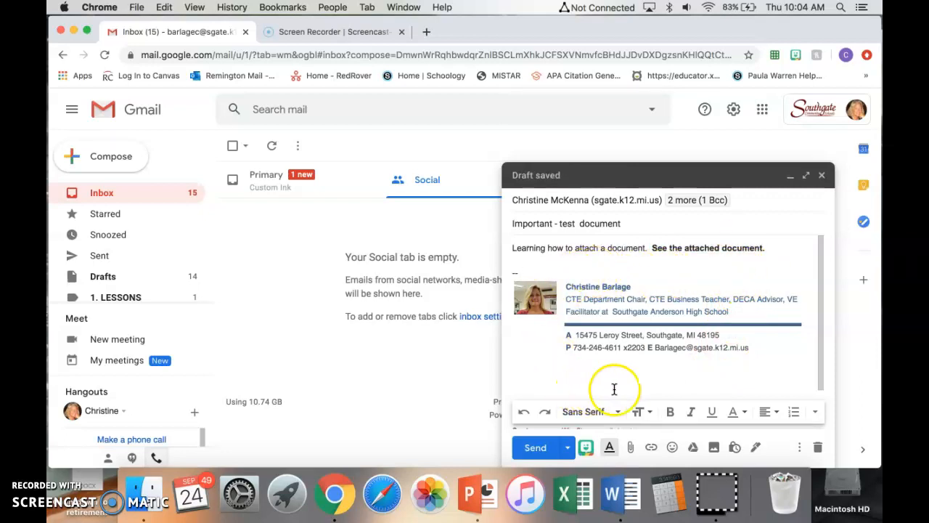
- Attach the Word document "Attach Me" from the Desktop folder to the message
{"action": "left_click", "coordinate": [631, 448]}
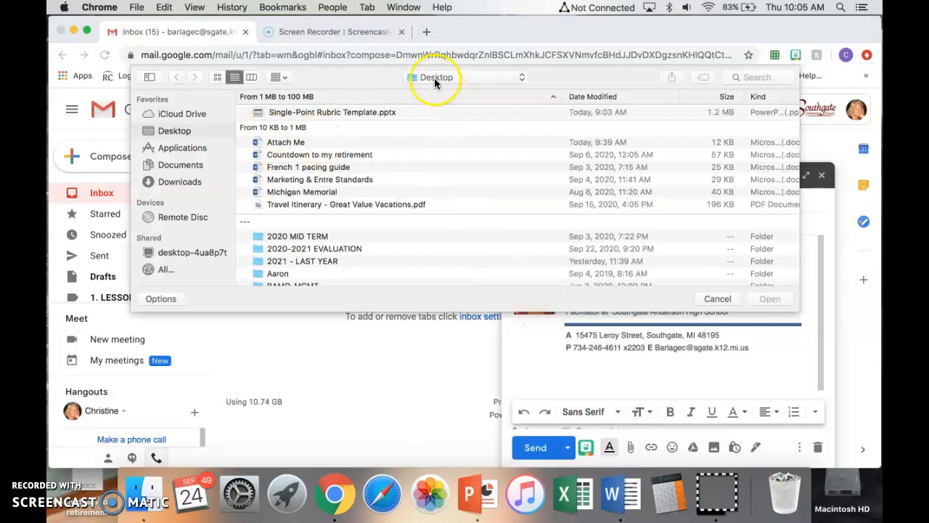
{"action": "scroll", "coordinate": [302, 203], "scroll_direction": "down", "scroll_amount": 10}
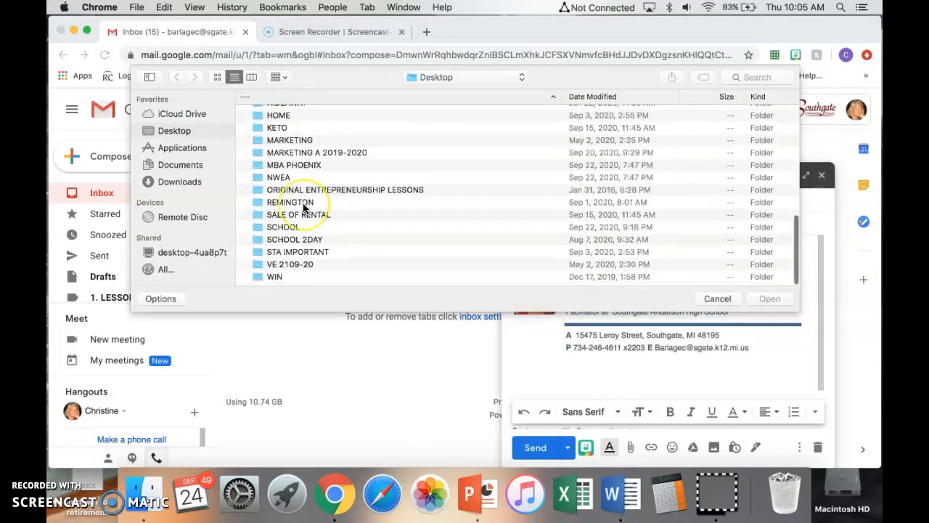
{"action": "scroll", "coordinate": [304, 208], "scroll_direction": "up", "scroll_amount": 10}
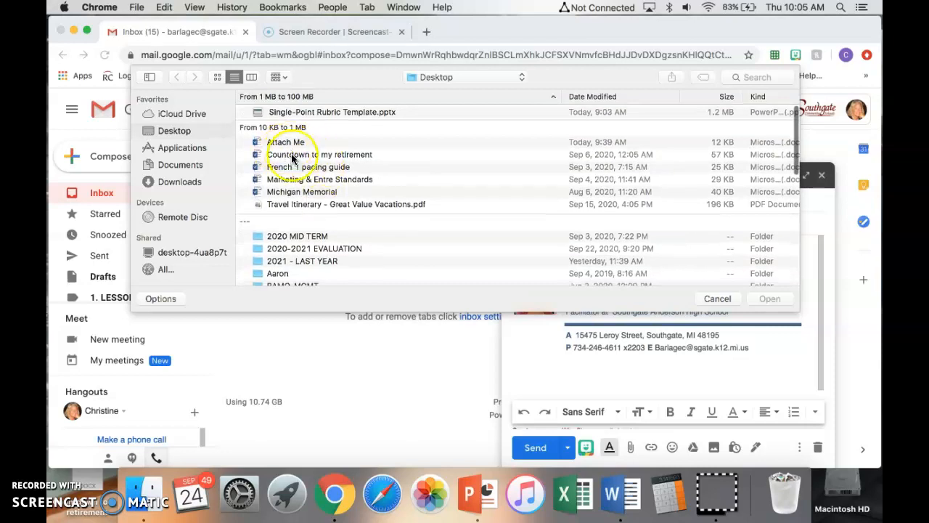
{"action": "double_click", "coordinate": [285, 143]}
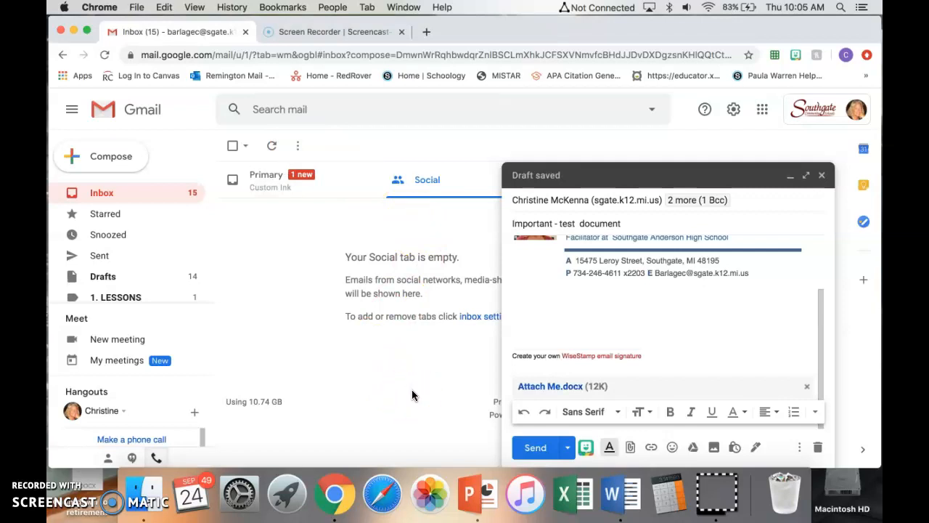
- Insert a file from My Drive into the message as a Google Drive link
{"action": "left_click", "coordinate": [693, 448]}
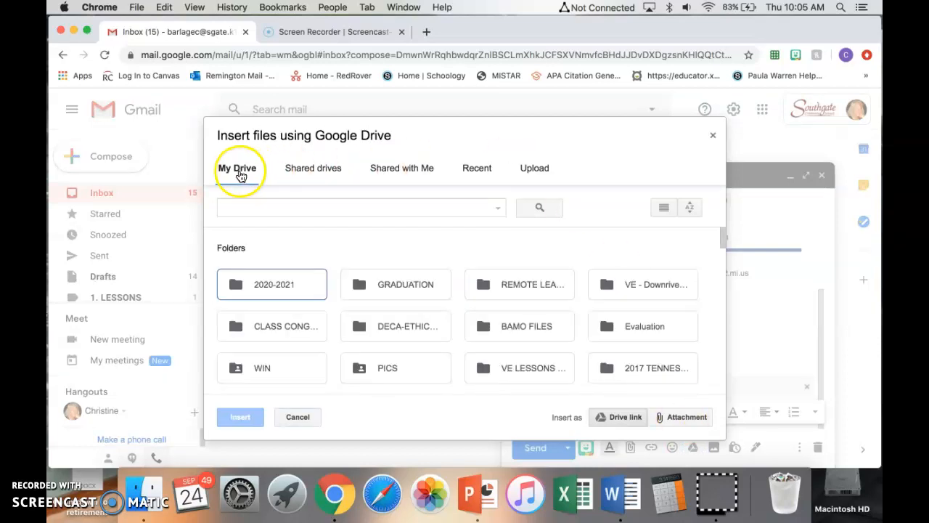
{"action": "scroll", "coordinate": [308, 263], "scroll_direction": "down", "scroll_amount": 10}
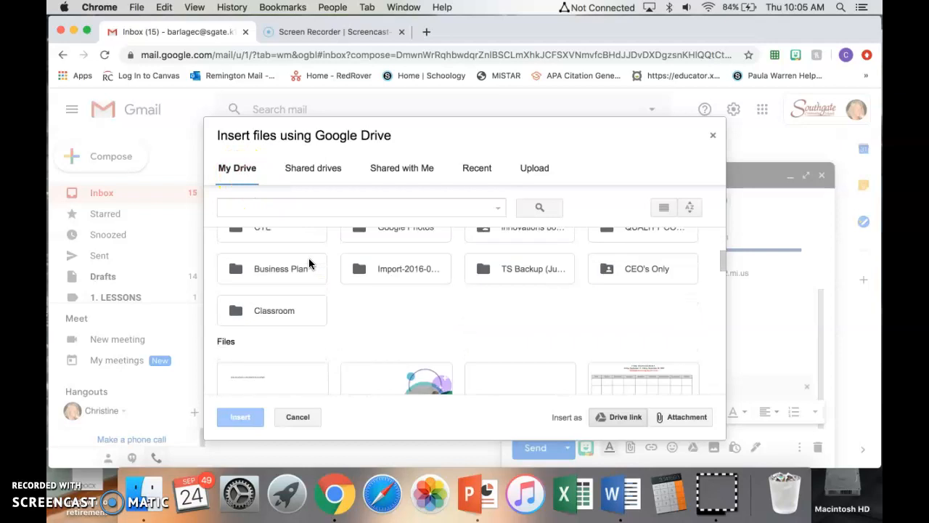
{"action": "scroll", "coordinate": [308, 263], "scroll_direction": "up", "scroll_amount": 5}
{"action": "double_click", "coordinate": [284, 290]}
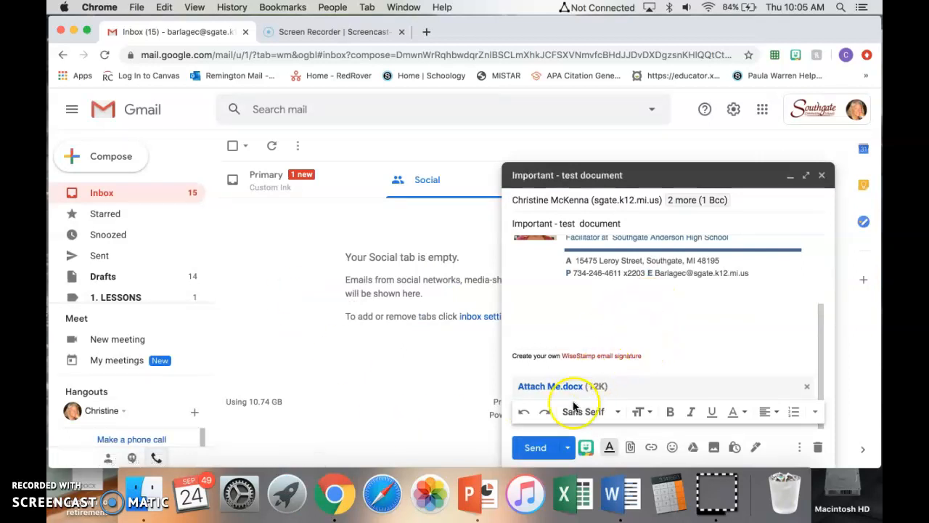
- Send the message, sharing the Drive file with the 2 recipients who need access with View permission
{"action": "left_click", "coordinate": [538, 452]}
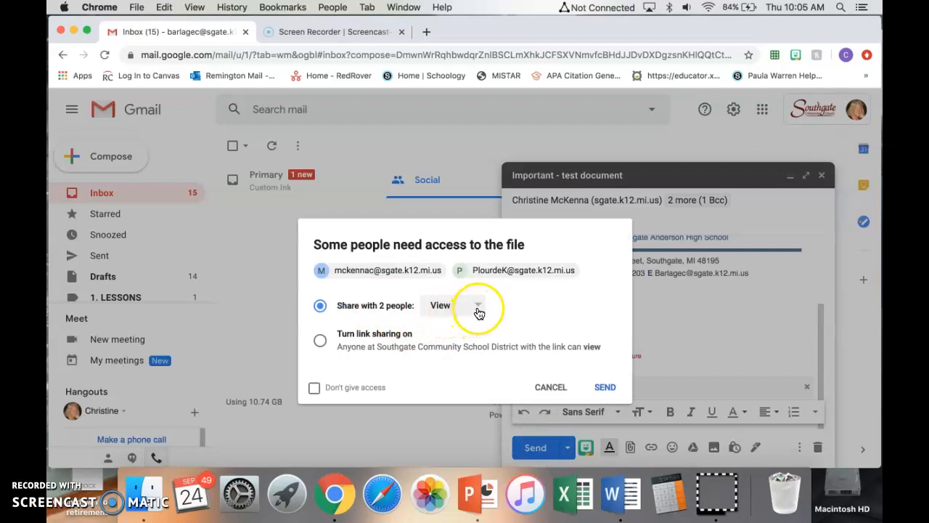
{"action": "left_click", "coordinate": [602, 389]}
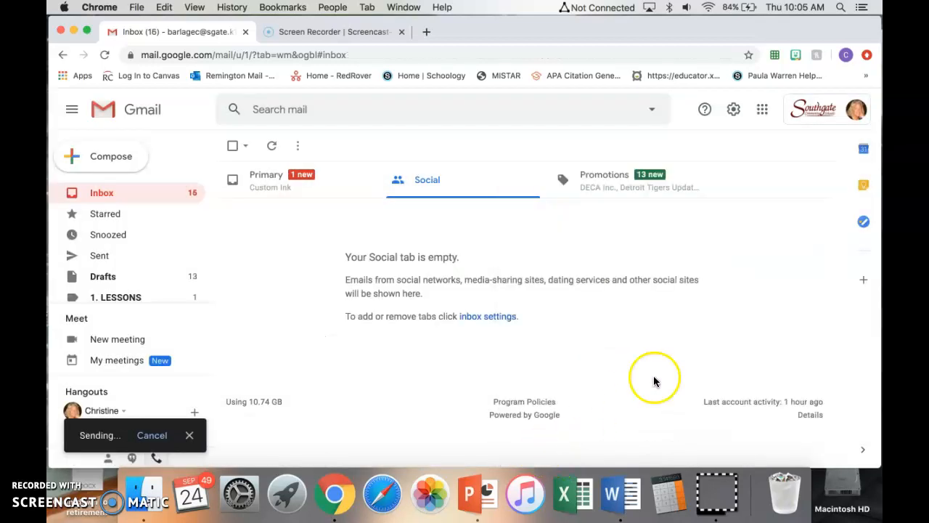